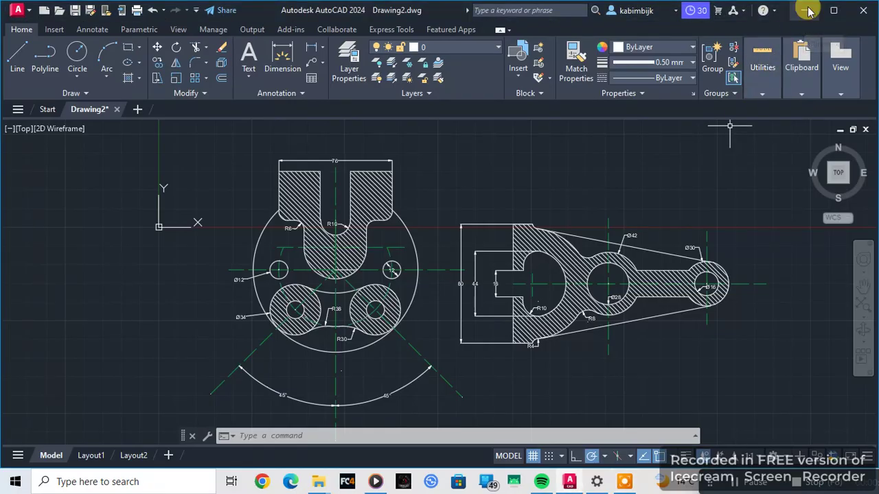
# Minimize AutoCAD and Settings, then restore the Apps & features window showing the Autodesk entries
pyautogui.click(804, 9)
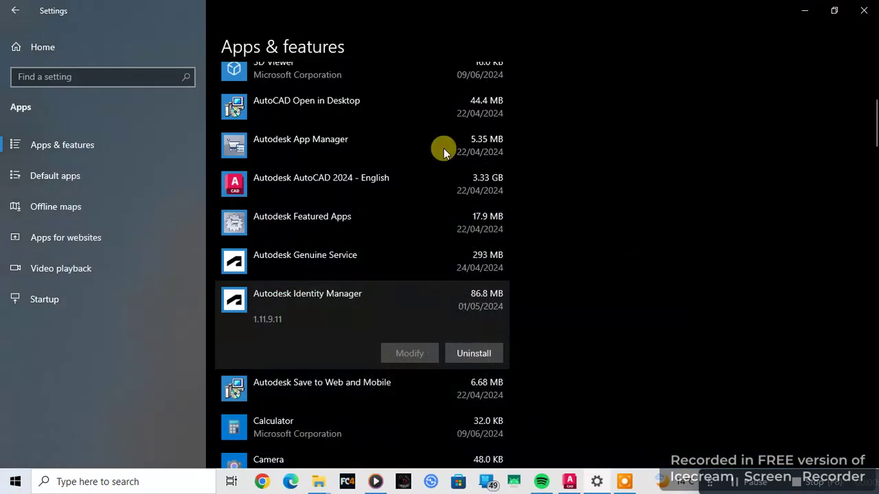
pyautogui.click(800, 11)
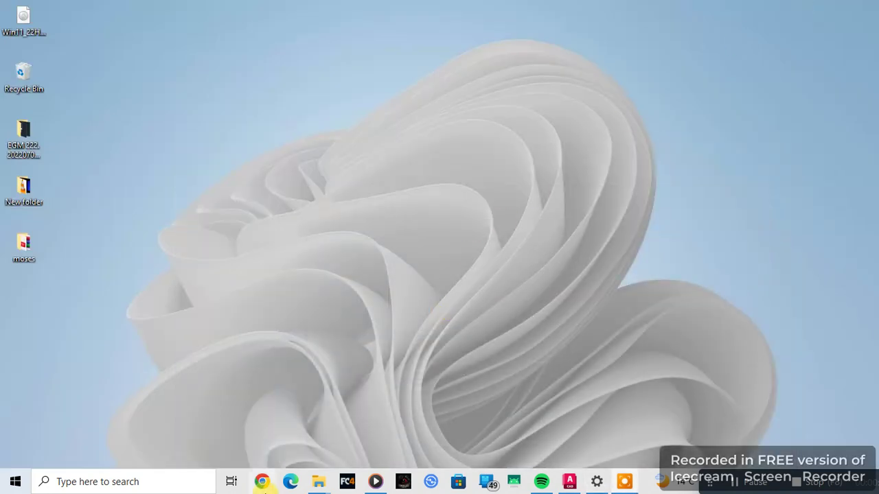
pyautogui.click(592, 486)
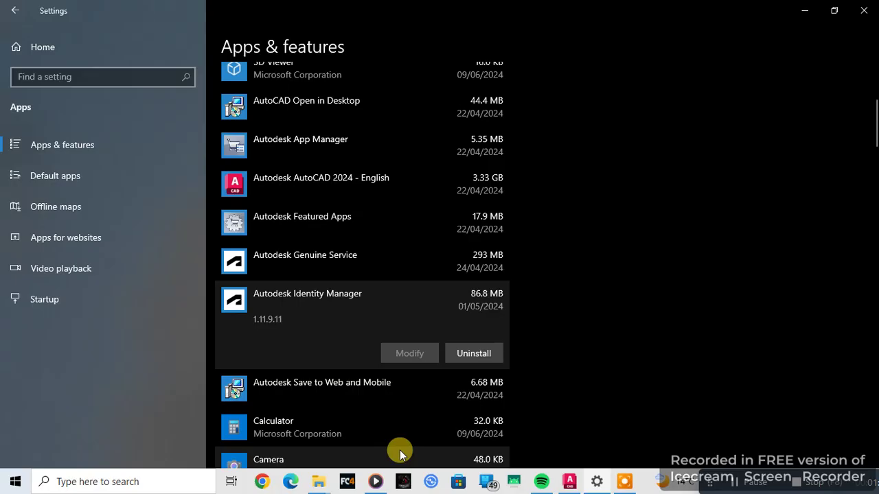
# Bring up the Run dialog with services.msc entered
pyautogui.press('super')
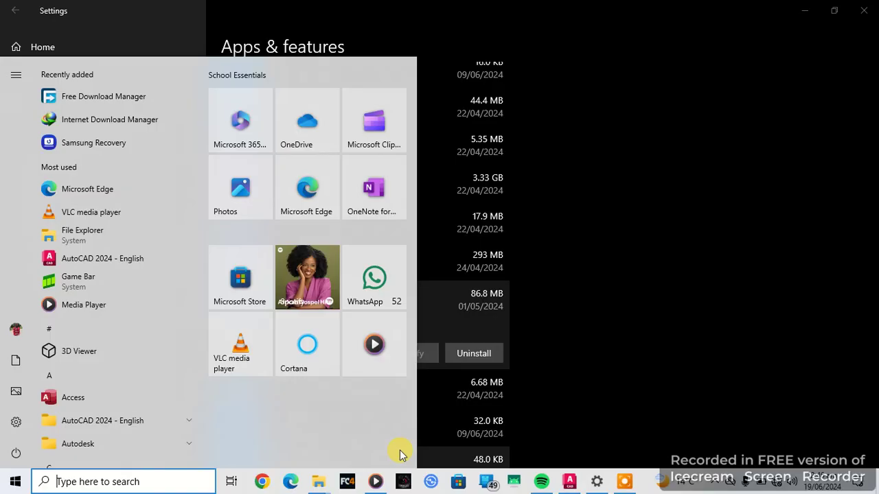
pyautogui.write('r')
pyautogui.press('BackSpace')
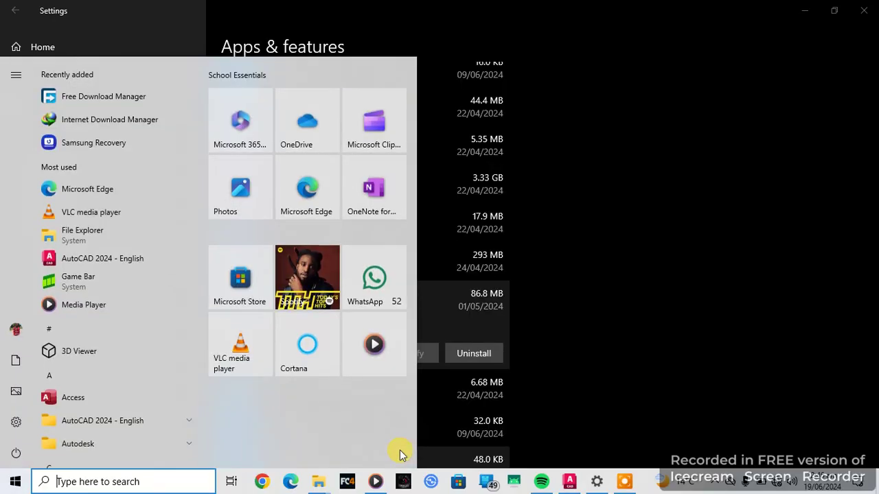
pyautogui.press('super+r')
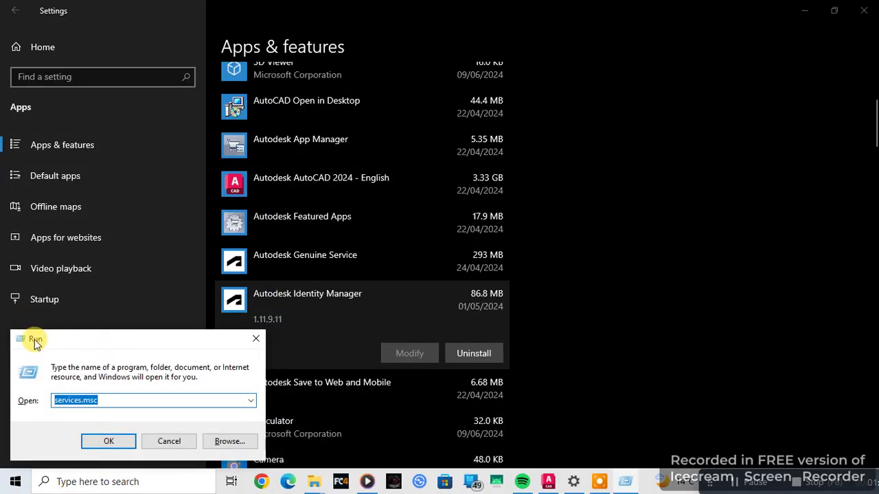
pyautogui.click(112, 400)
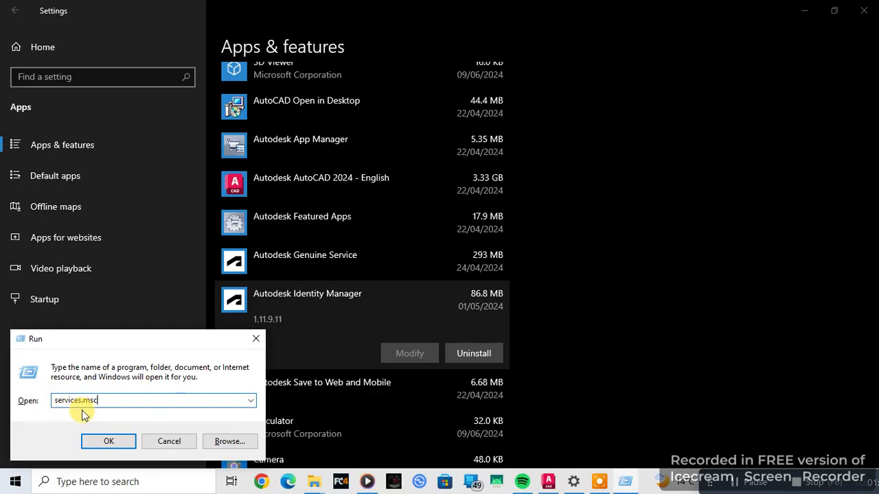
# Launch Services and set Autodesk Access Service Host's startup type to Automatic
pyautogui.click(108, 443)
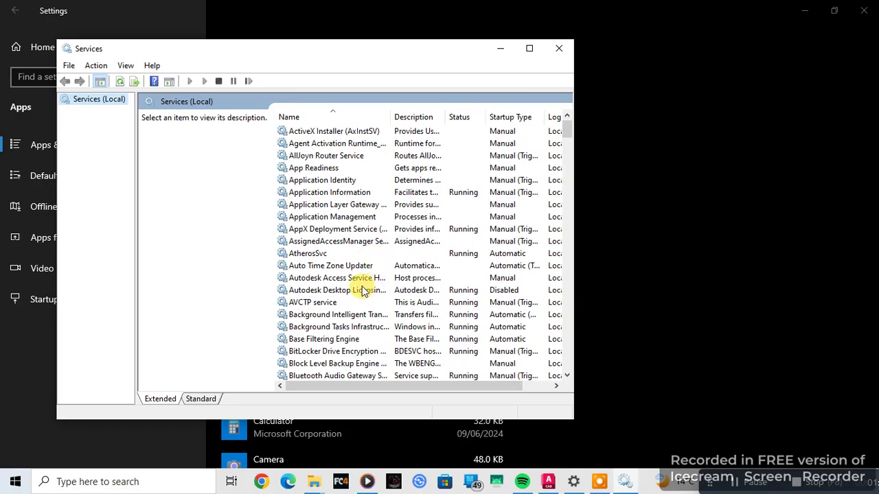
pyautogui.click(336, 280)
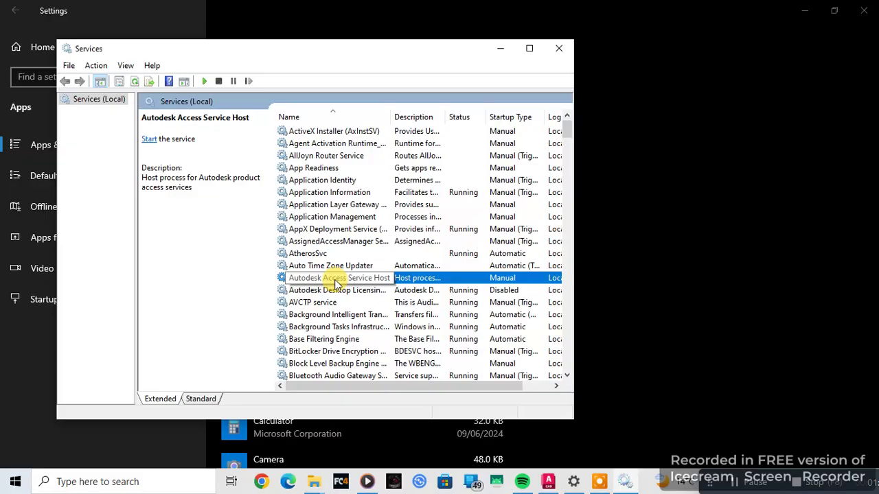
pyautogui.doubleClick(336, 280)
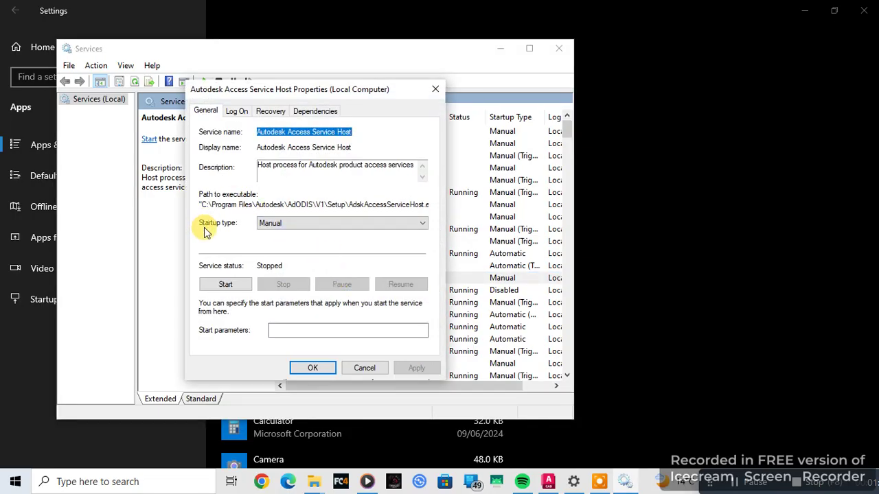
pyautogui.click(423, 227)
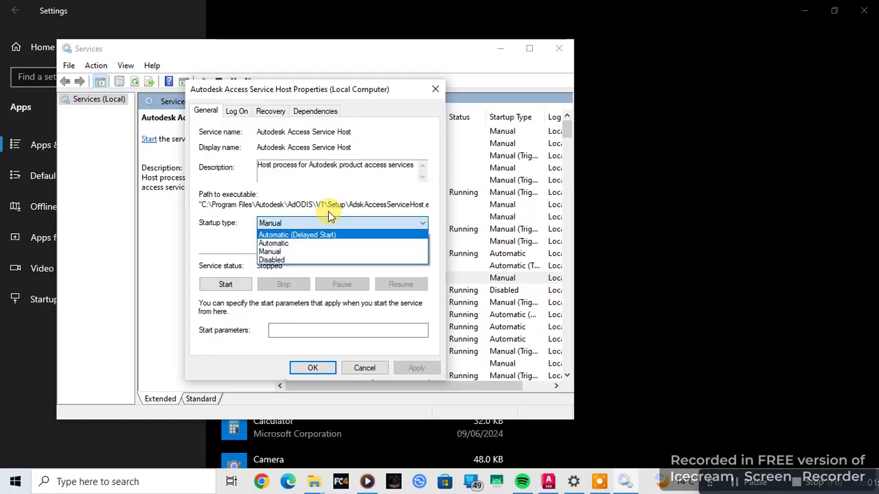
pyautogui.click(316, 243)
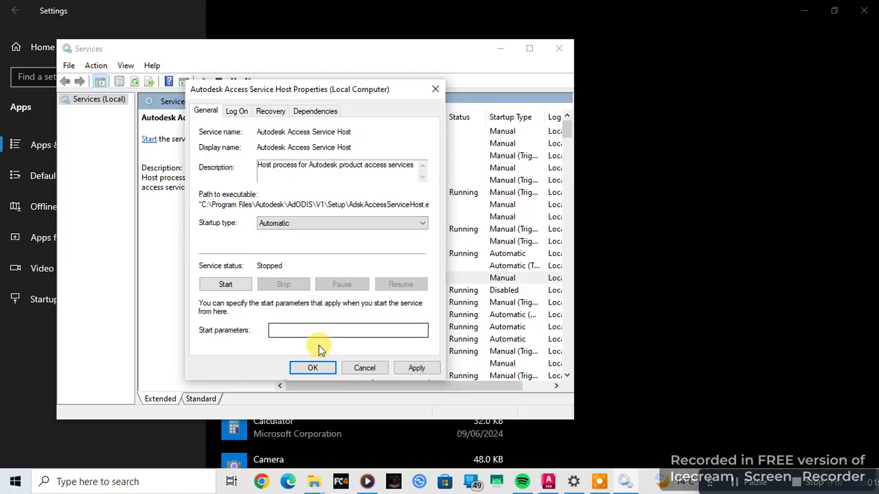
pyautogui.click(416, 368)
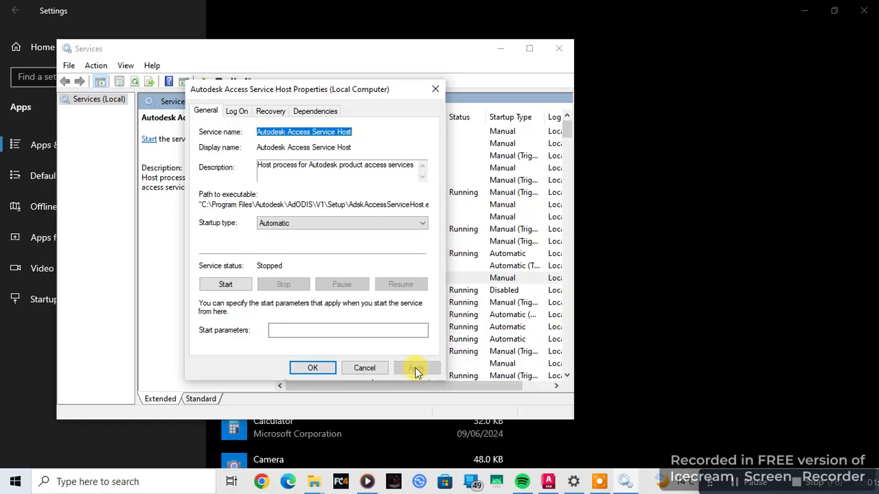
pyautogui.click(326, 368)
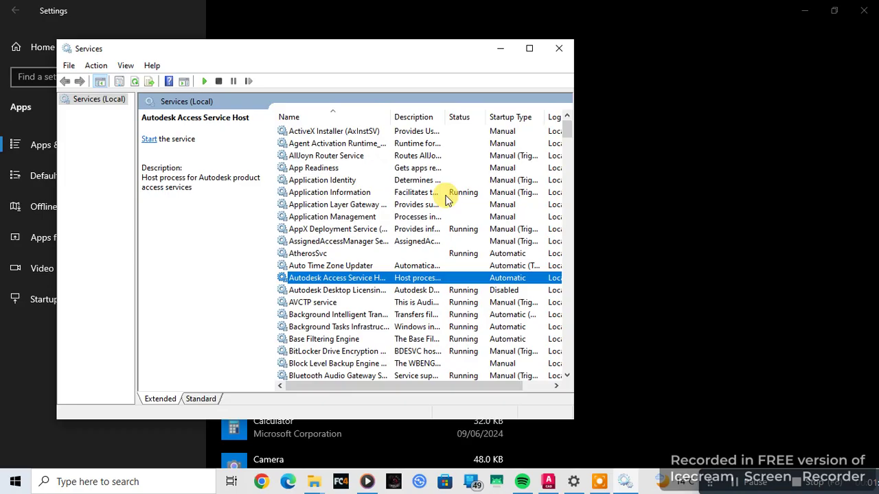
# Switch Autodesk Desktop Licensing Service's startup type from Disabled to Automatic and apply it
pyautogui.click(367, 290)
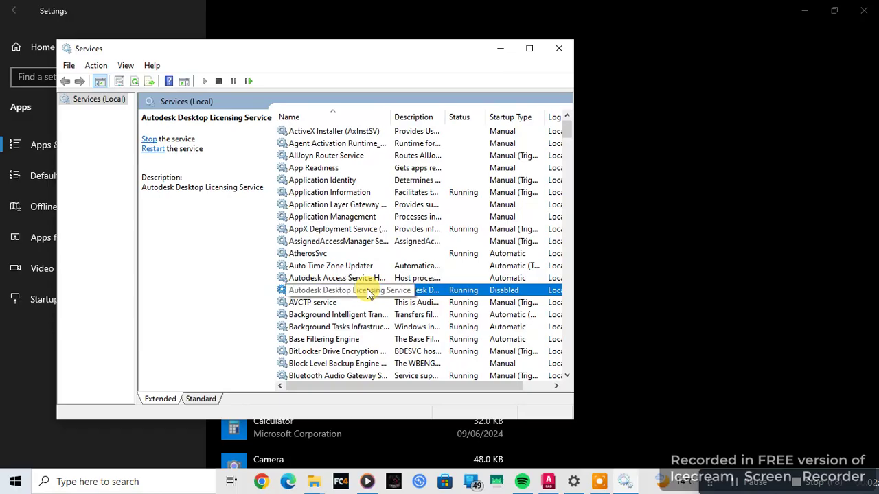
pyautogui.doubleClick(428, 290)
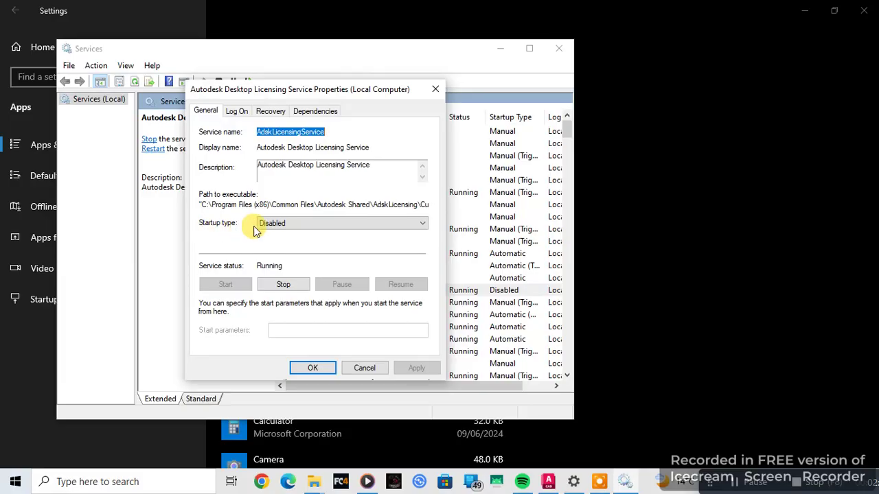
pyautogui.click(361, 223)
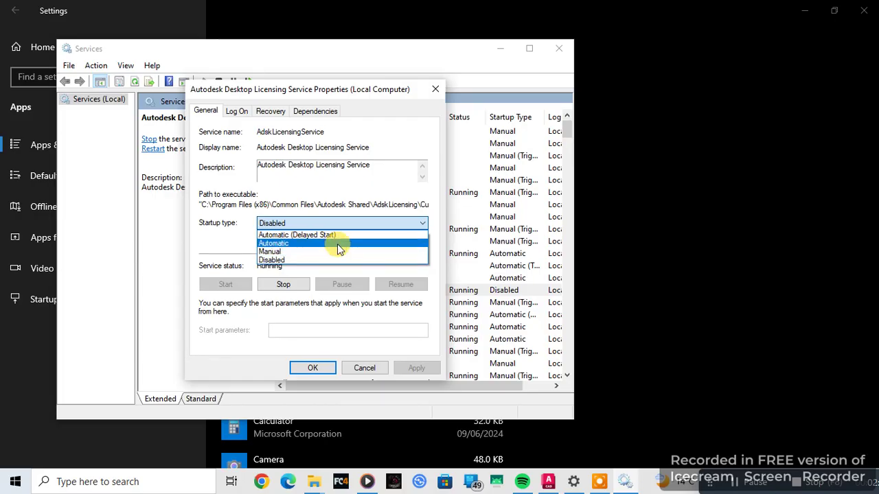
pyautogui.click(338, 243)
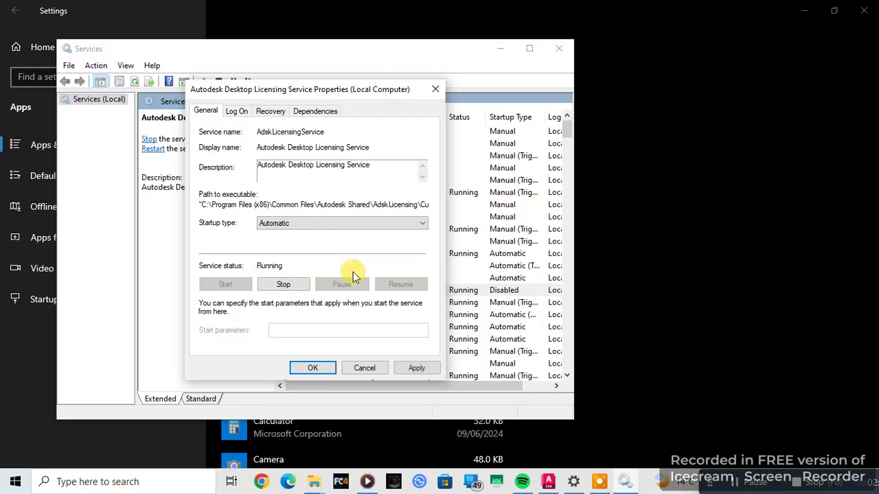
pyautogui.click(411, 371)
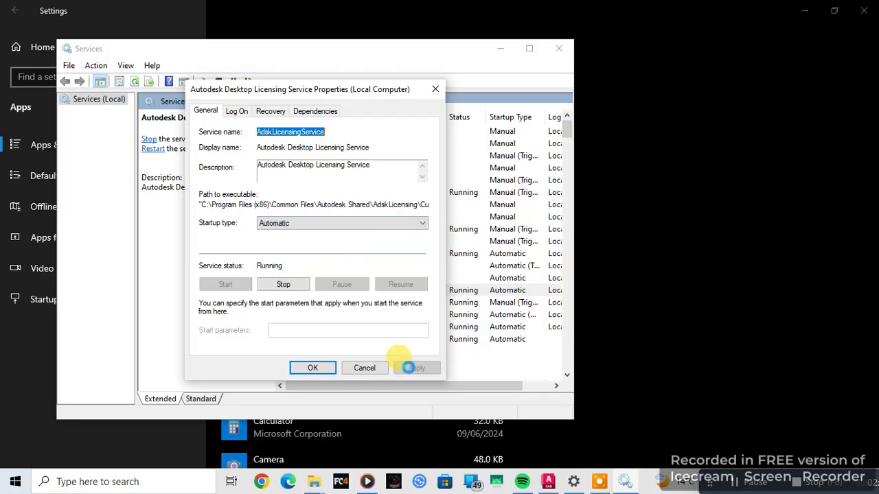
pyautogui.click(325, 368)
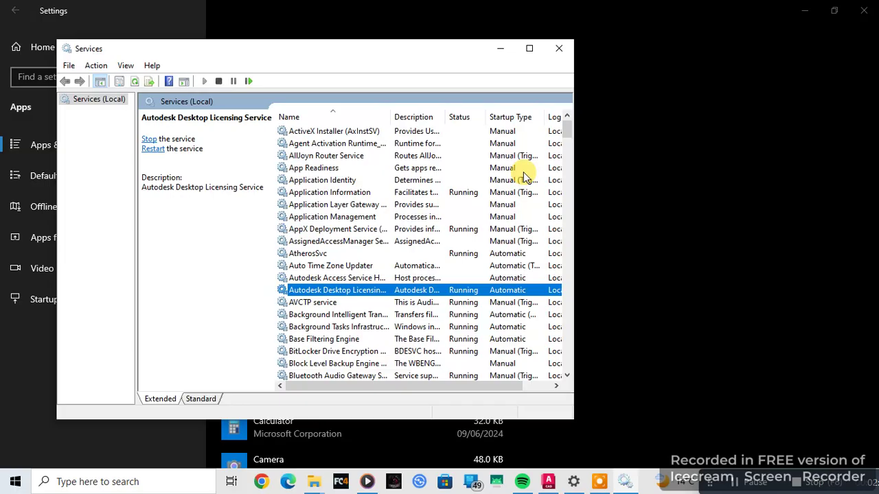
# Close Services and expand the Autodesk folder in the Start menu's app list
pyautogui.click(561, 48)
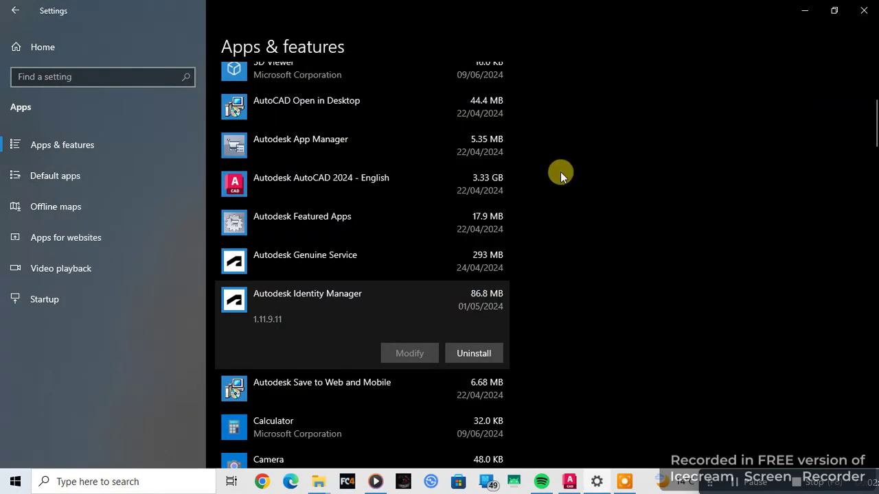
pyautogui.click(12, 483)
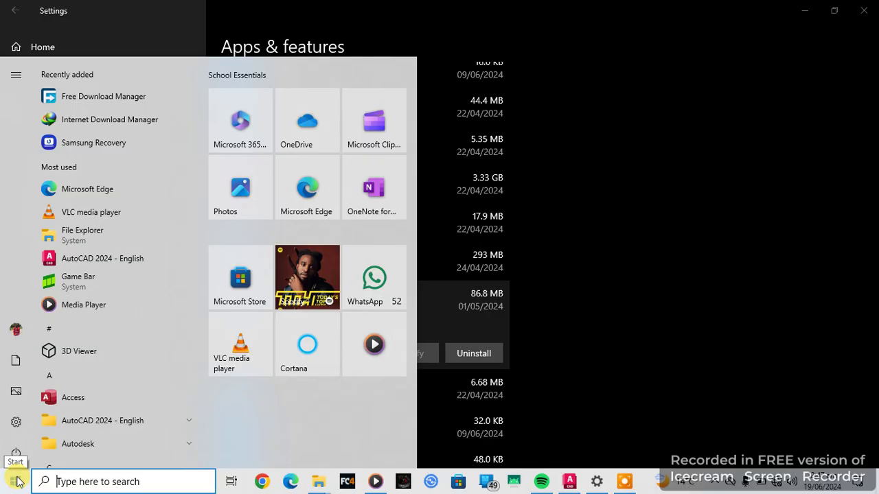
pyautogui.moveTo(202, 101)
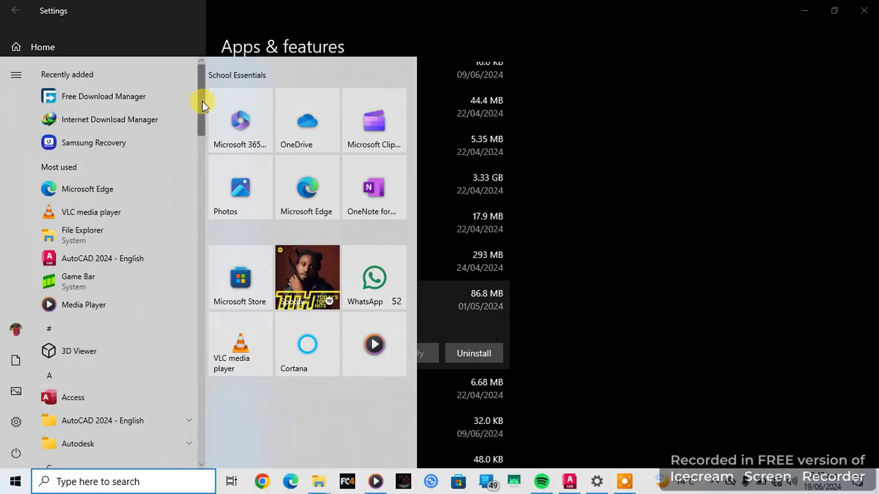
pyautogui.moveTo(201, 101); pyautogui.dragTo(202, 141)
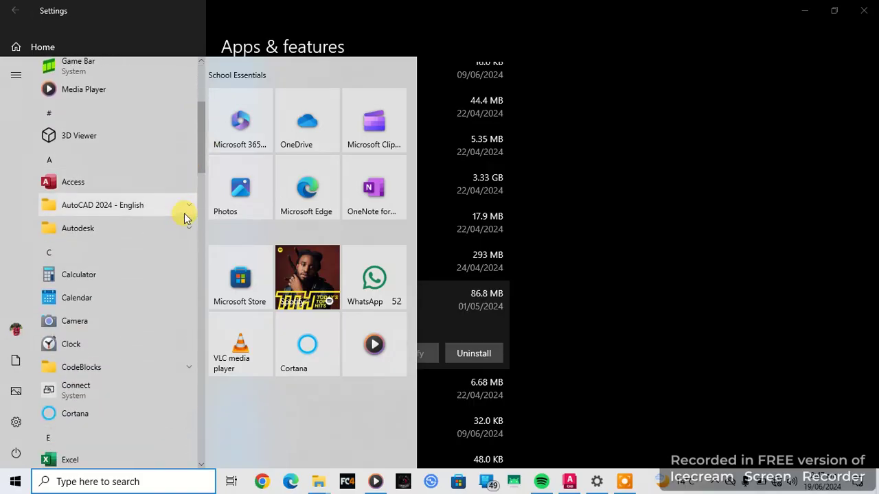
pyautogui.click(186, 226)
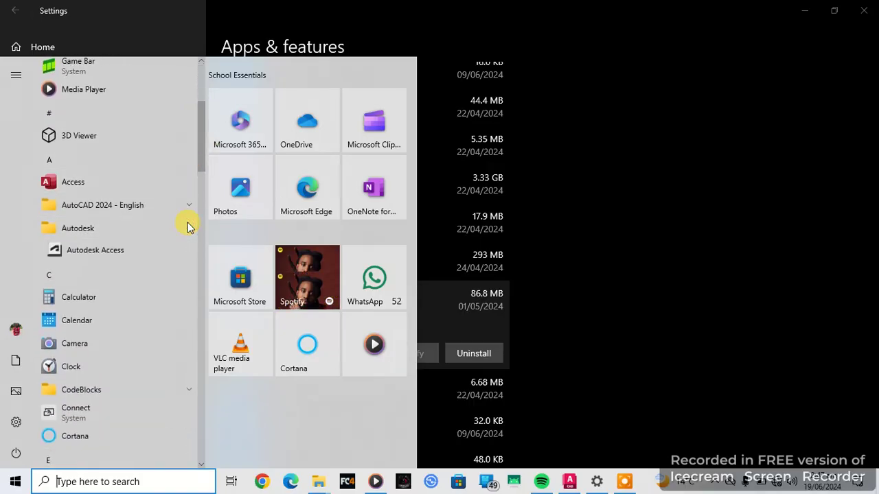
# Launch Autodesk Access to see the AutoCAD 2024.1.4 Update 64-Bit (1.53 GB)
pyautogui.click(152, 253)
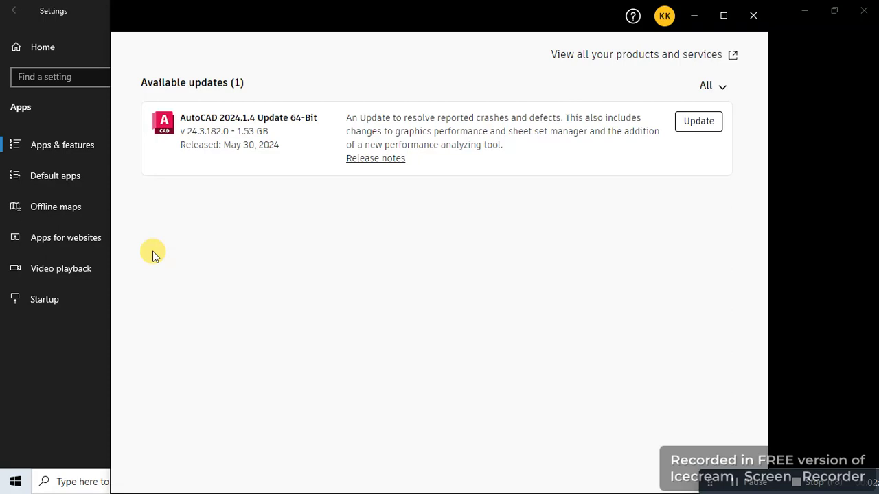